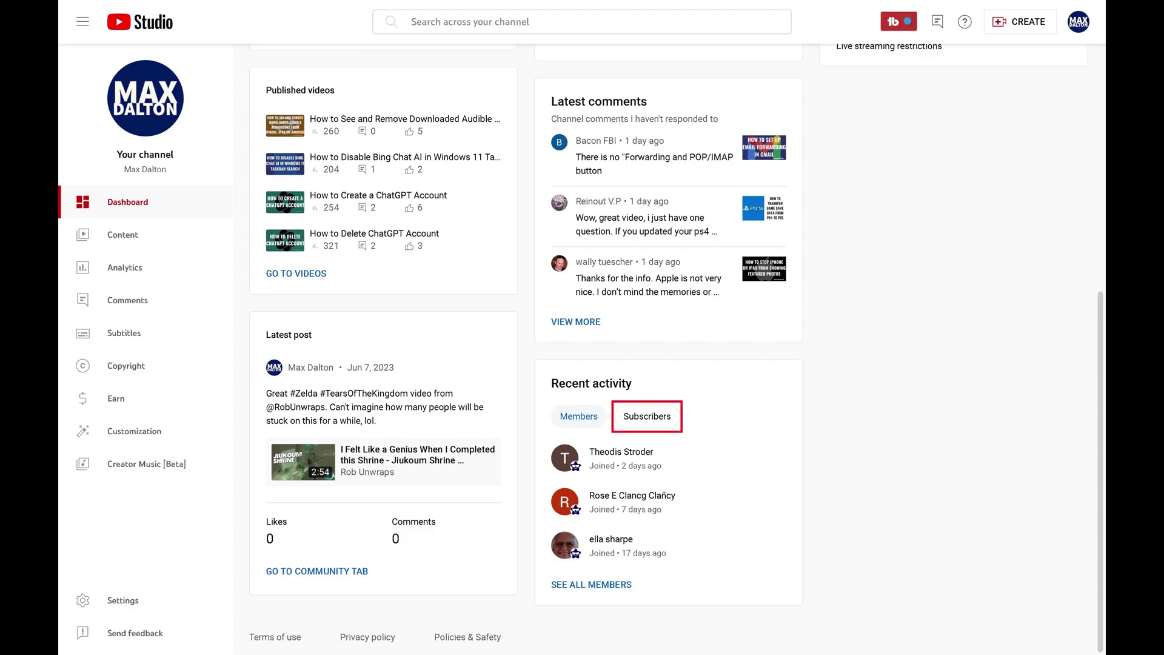
Switch the Recent activity card from members to the Subscribers tab
{"action": "left_click", "coordinate": [646, 416]}
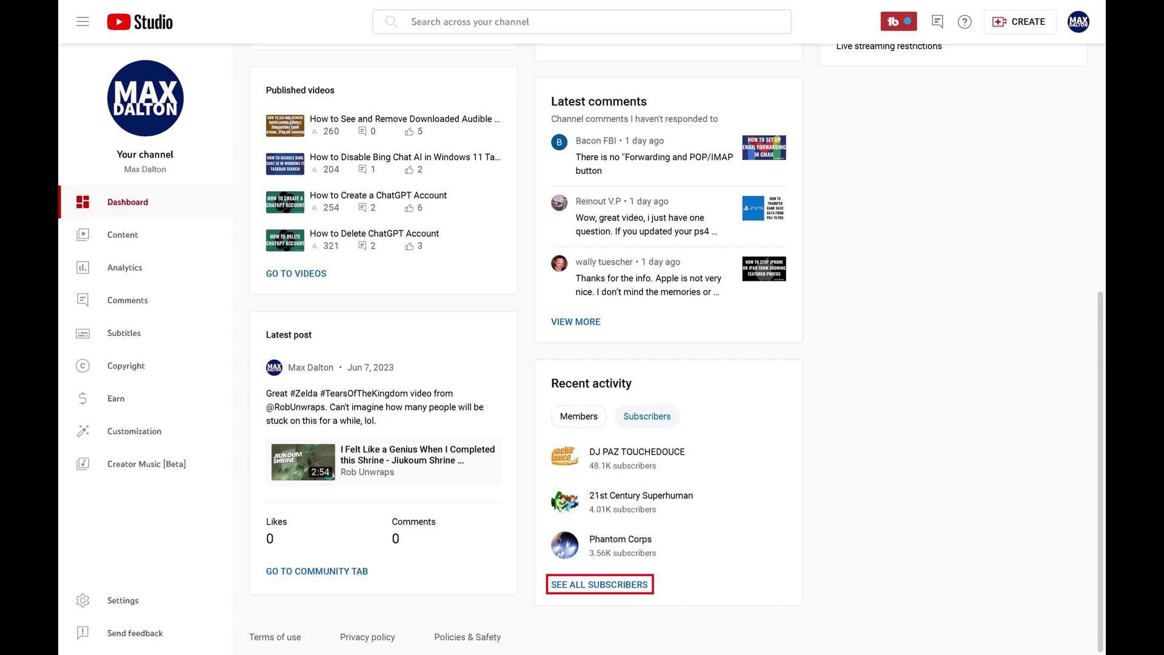
Open the full Subscribers list via 'See all subscribers' in Recent activity
{"action": "left_click", "coordinate": [599, 584]}
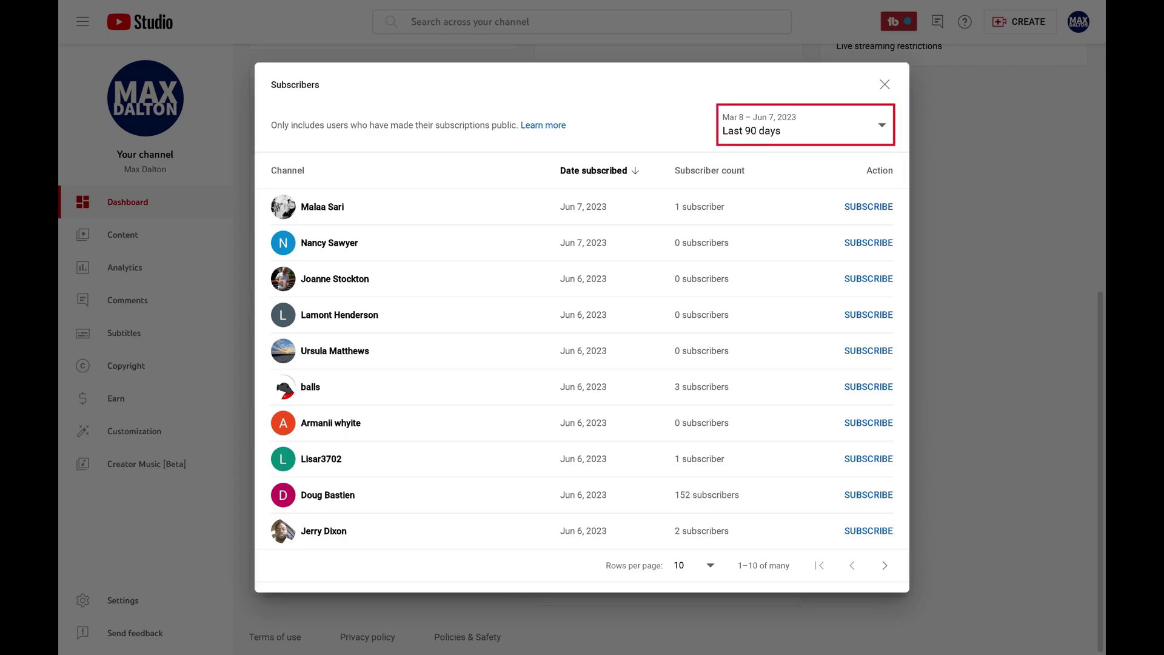
Expand the 'Last 90 days' date-range dropdown in the Subscribers dialog
{"action": "left_click", "coordinate": [805, 125]}
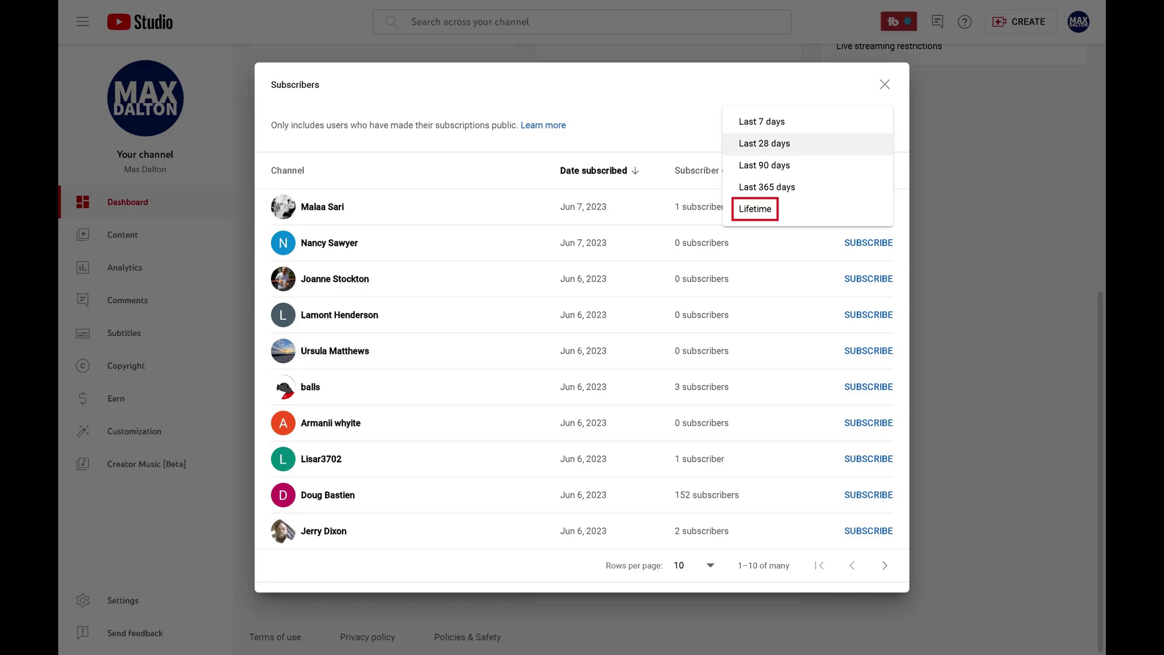